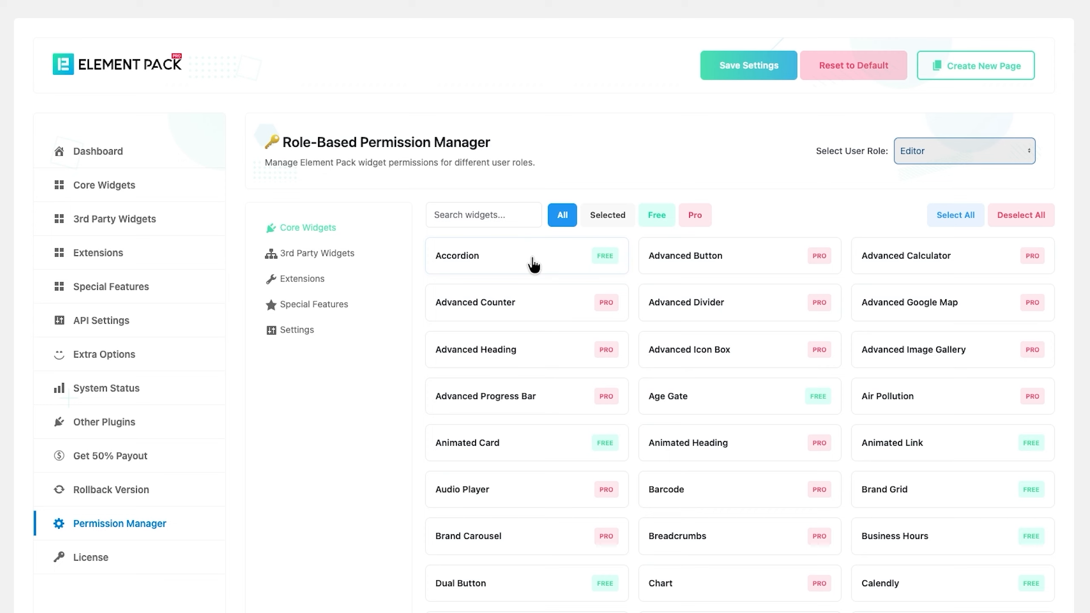
- Allow the Editor the Accordion, Advanced Button, Advanced Divider, Advanced Google Map, Advanced Image Gallery, Advanced Progress Bar and Animated Card widgets
{"action": "left_click", "coordinate": [534, 265]}
{"action": "left_click", "coordinate": [666, 308]}
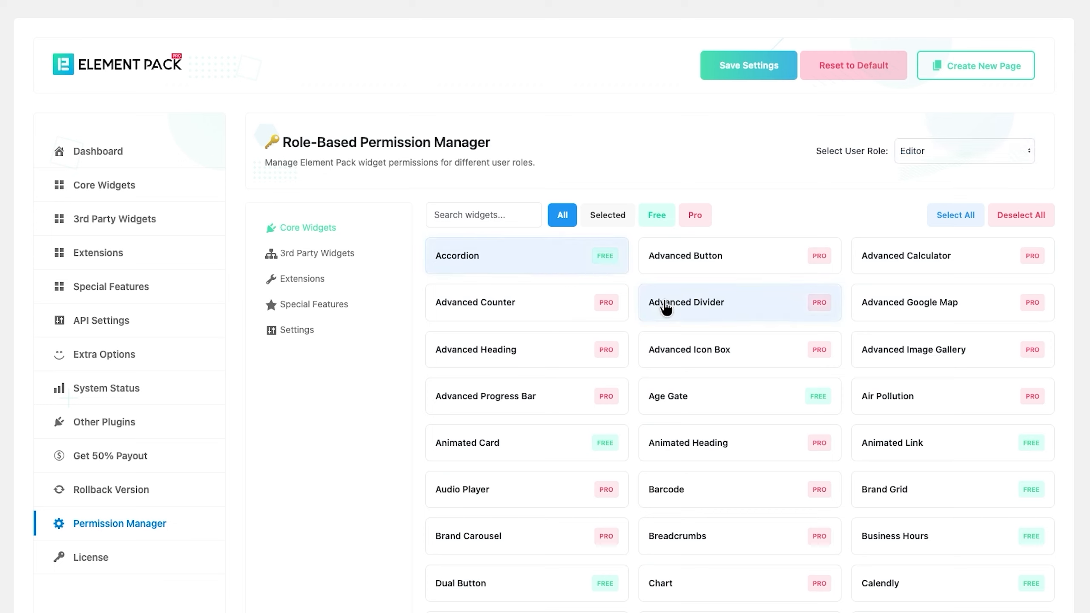
{"action": "left_click", "coordinate": [693, 270]}
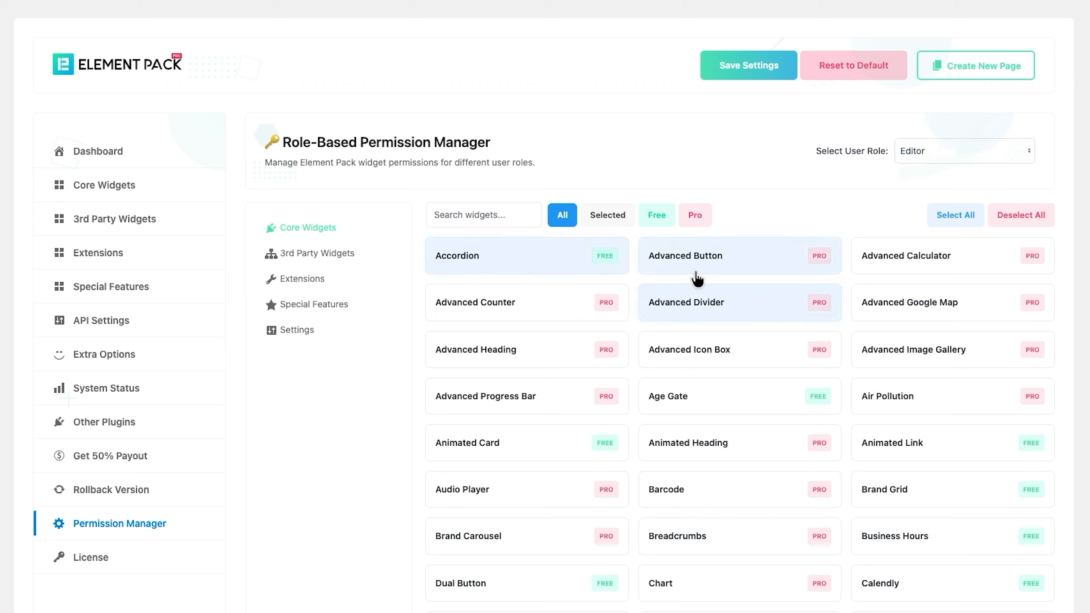
{"action": "left_click", "coordinate": [907, 313]}
{"action": "left_click", "coordinate": [901, 356]}
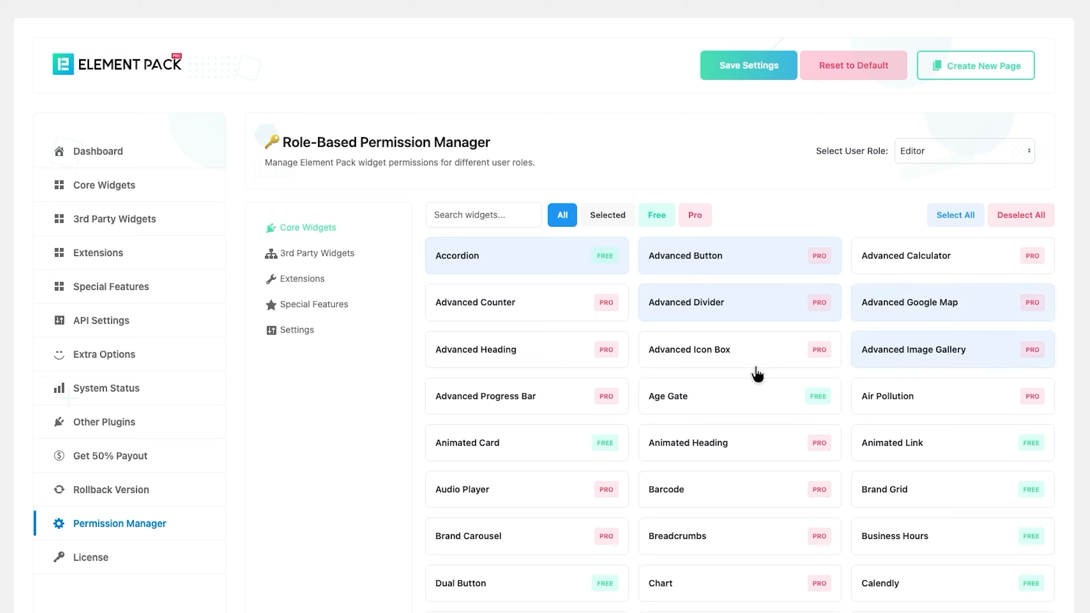
{"action": "left_click", "coordinate": [553, 409]}
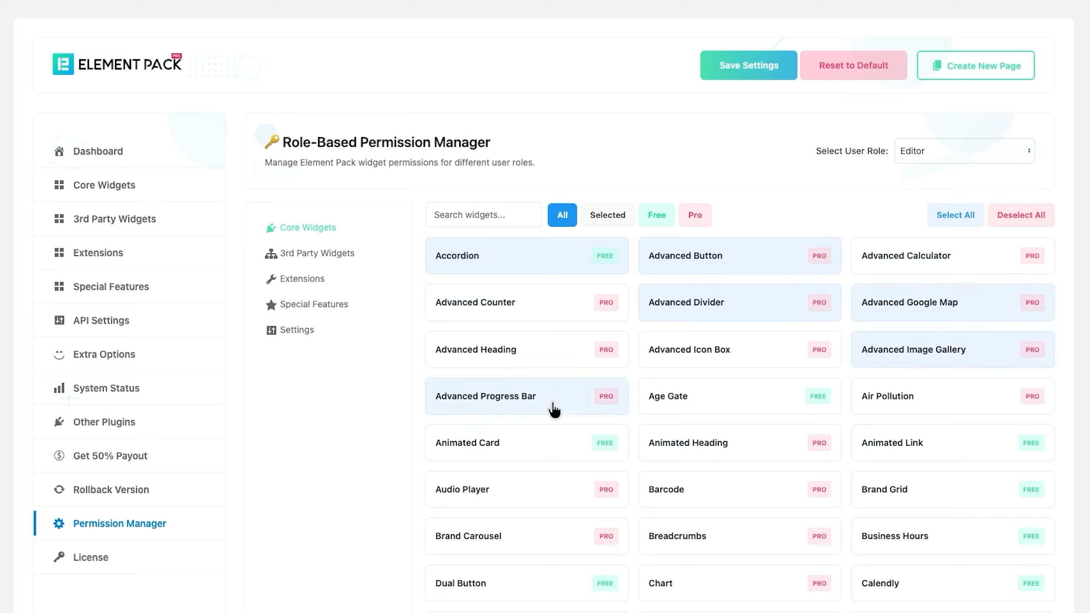
{"action": "left_click", "coordinate": [555, 447]}
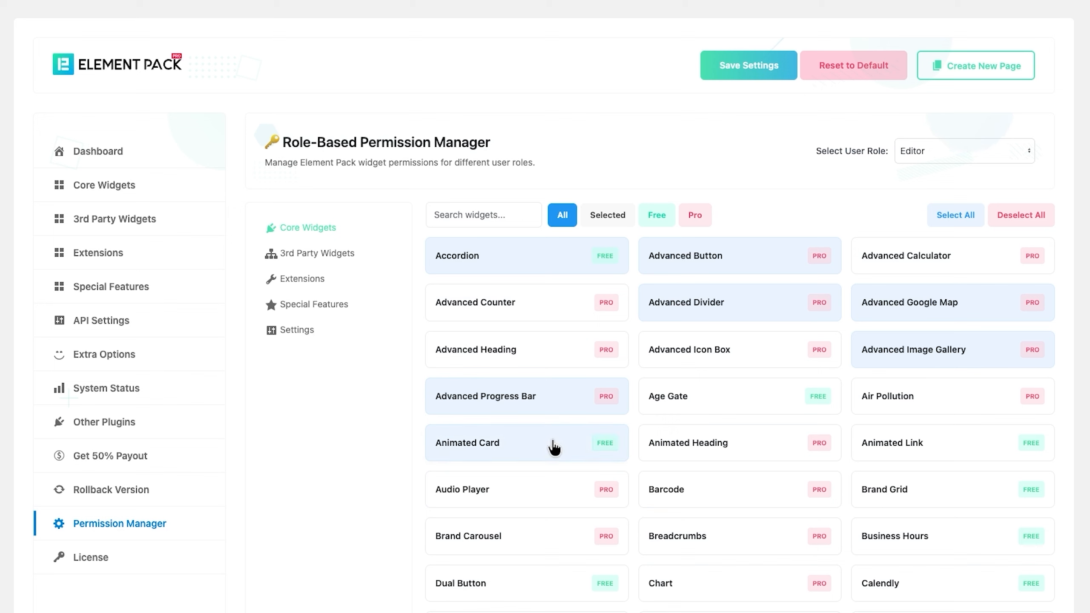
- Allow the ACF Accordion and ACF Tabs third-party widgets, then show the extensions list
{"action": "left_click", "coordinate": [337, 256]}
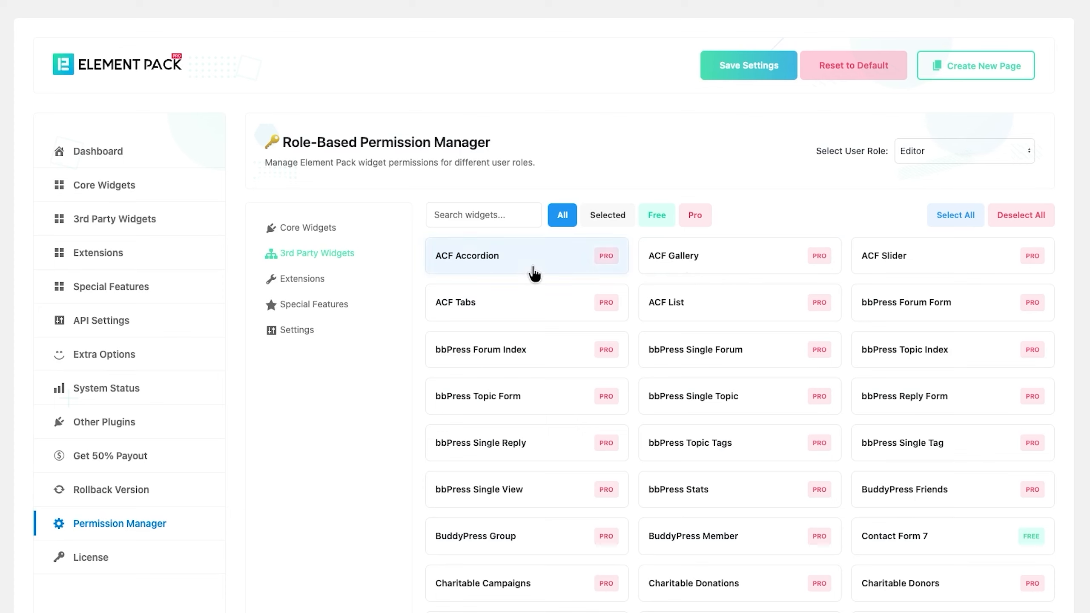
{"action": "left_click", "coordinate": [519, 301]}
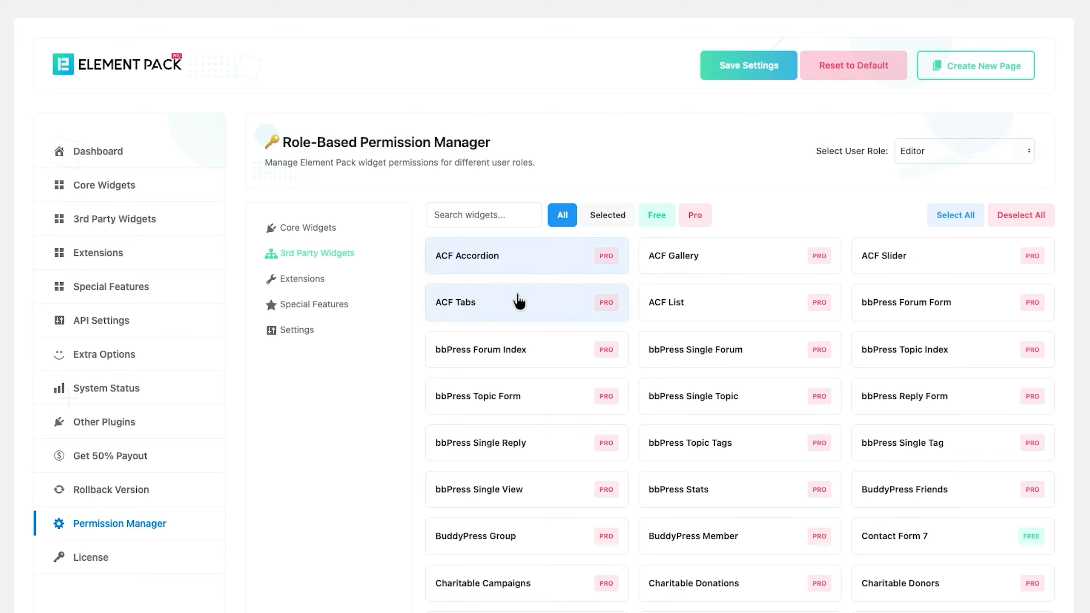
{"action": "left_click", "coordinate": [311, 283]}
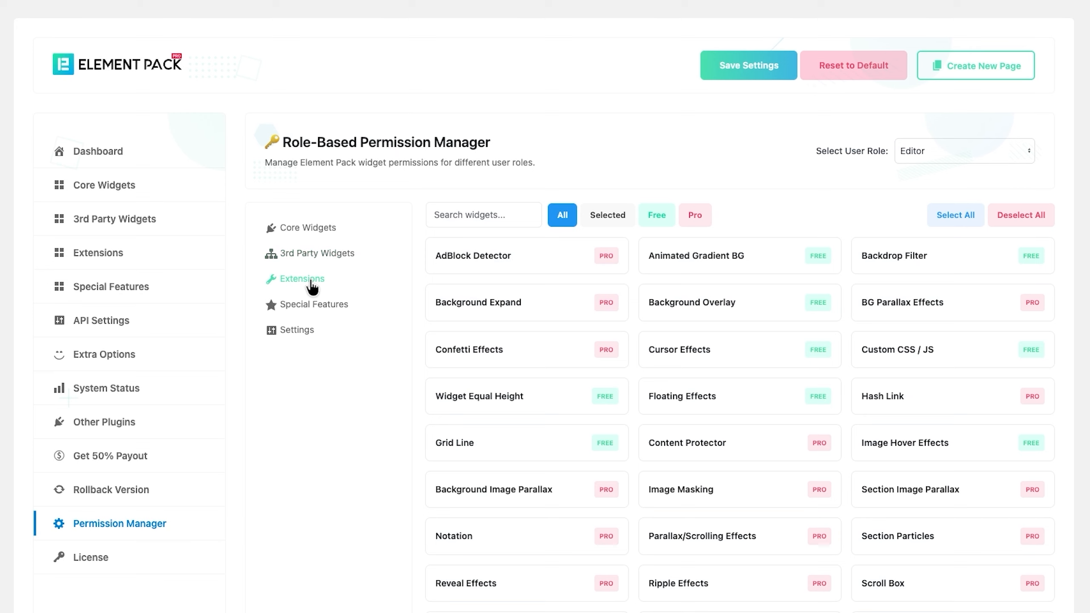
- Allow Confetti Effects and Backdrop Filter, plus Template Library, Dynamic Content and Mega Menu features
{"action": "left_click", "coordinate": [477, 356]}
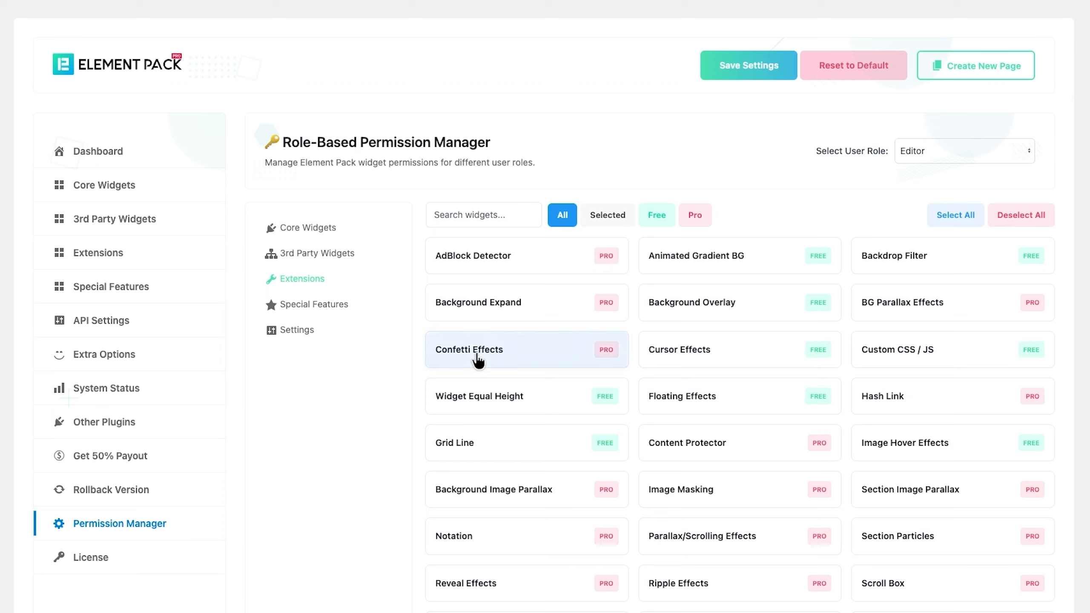
{"action": "left_click", "coordinate": [912, 263]}
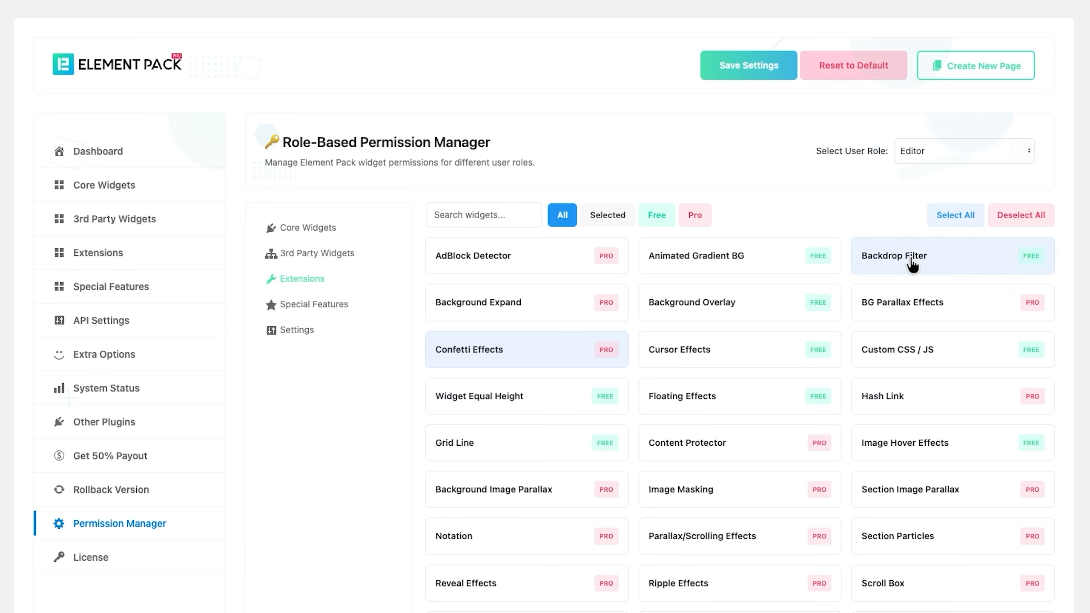
{"action": "left_click", "coordinate": [300, 310]}
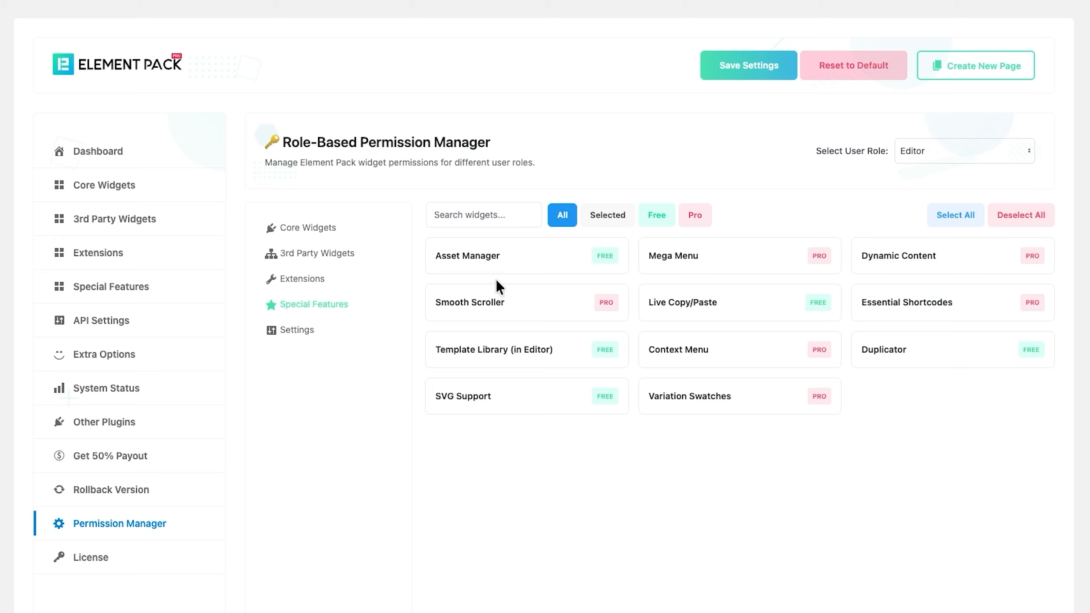
{"action": "left_click", "coordinate": [499, 352]}
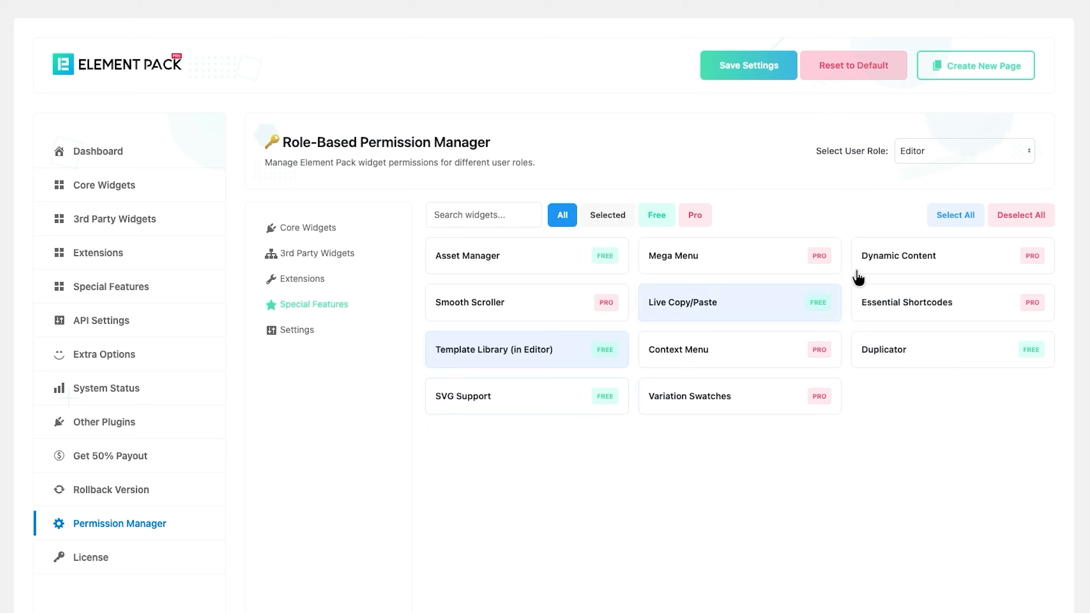
{"action": "left_click", "coordinate": [888, 263]}
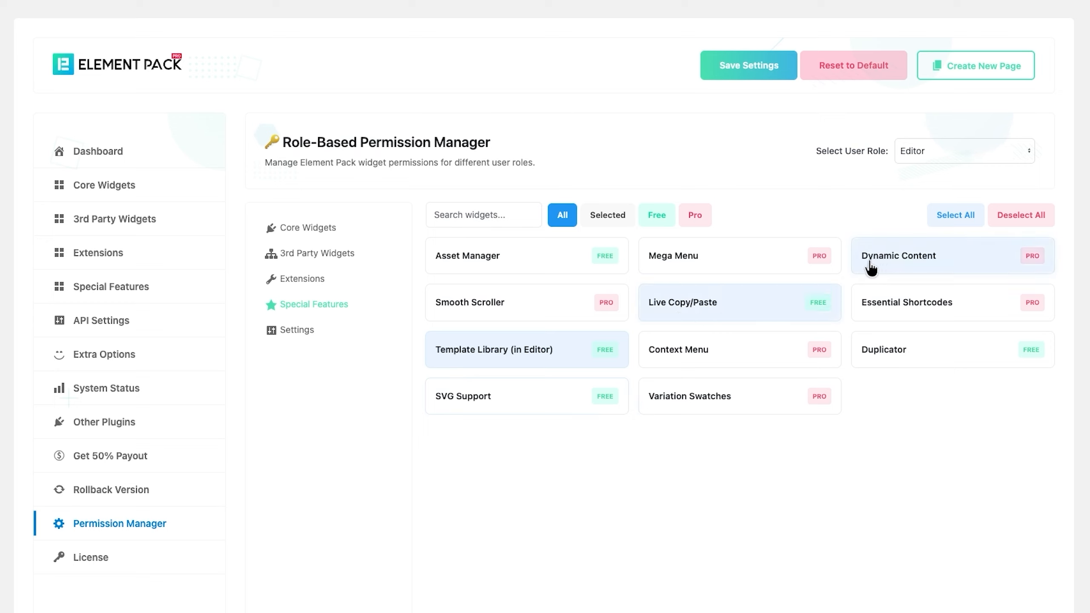
{"action": "left_click", "coordinate": [736, 269]}
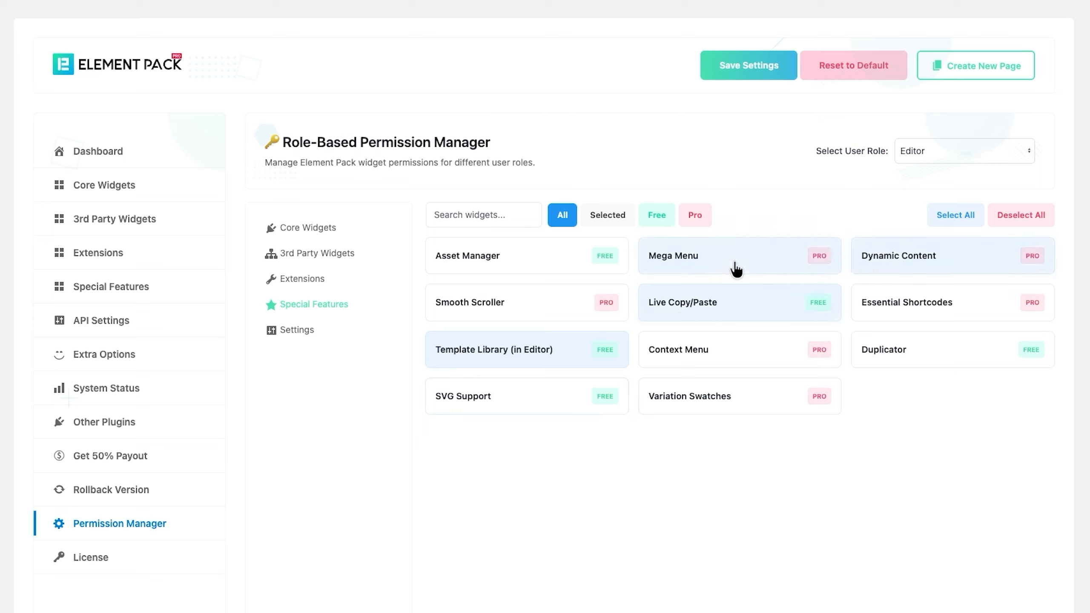
{"action": "left_click", "coordinate": [312, 331]}
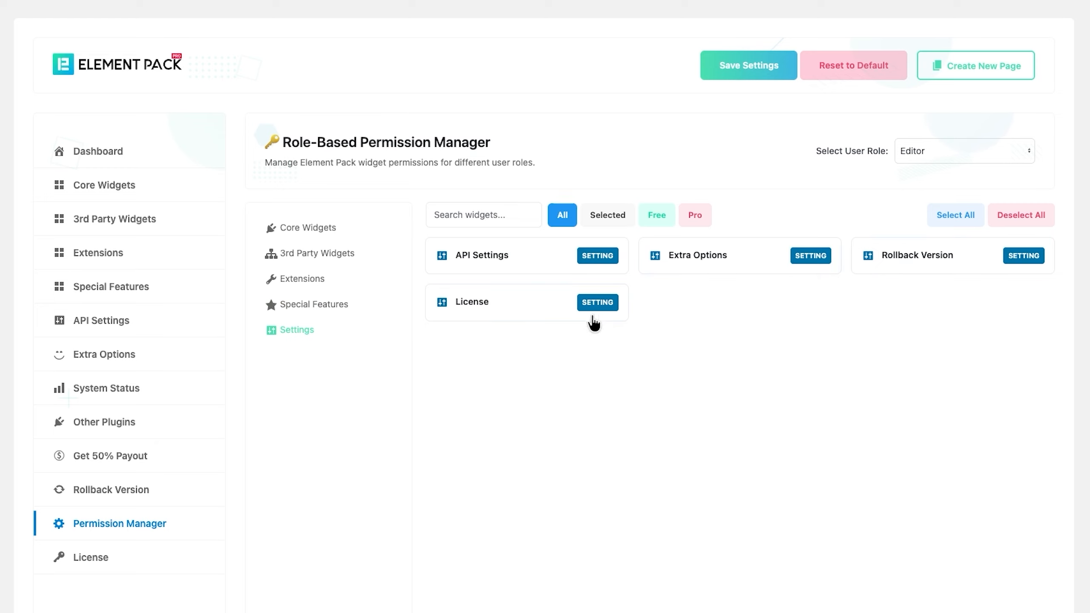
- Allow the License setting and save the Editor's 16 permitted elements
{"action": "left_click", "coordinate": [480, 318]}
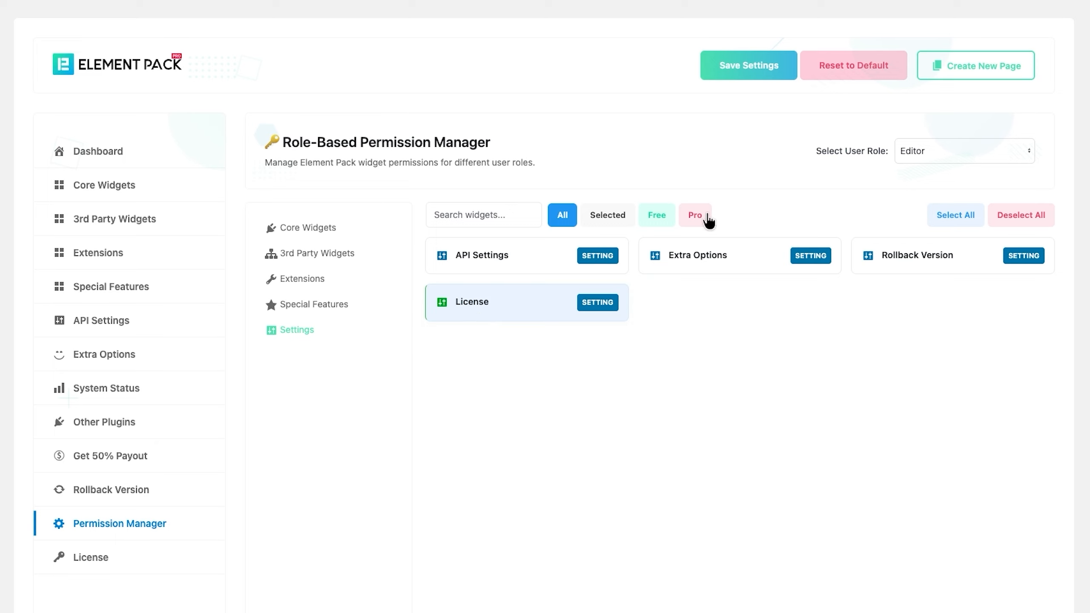
{"action": "left_click", "coordinate": [765, 82]}
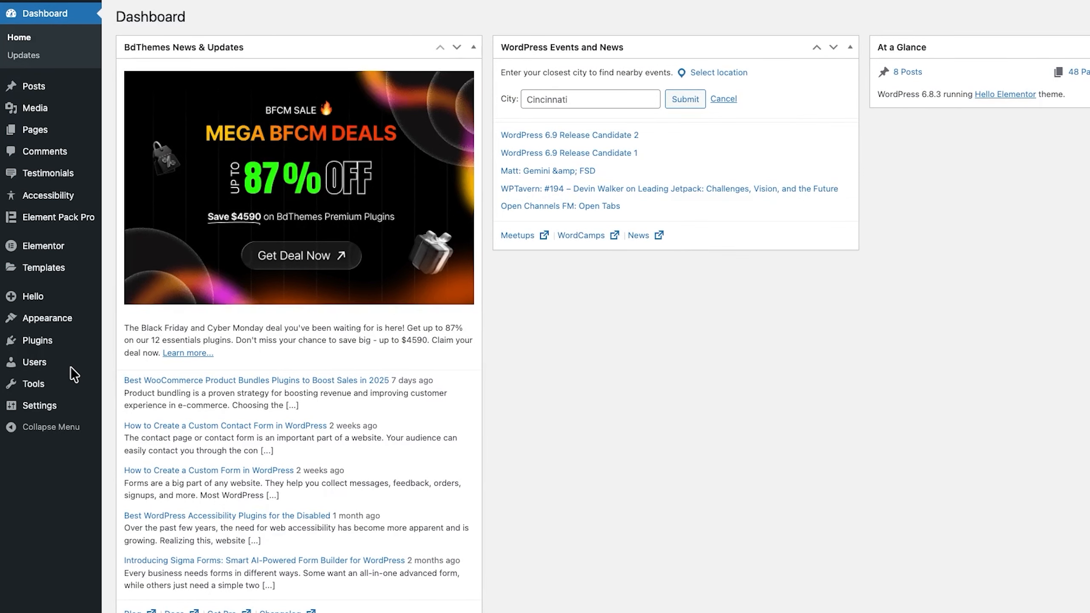
- Start a new user and fill in the username, e-mail and first name
{"action": "mouse_move", "coordinate": [53, 365]}
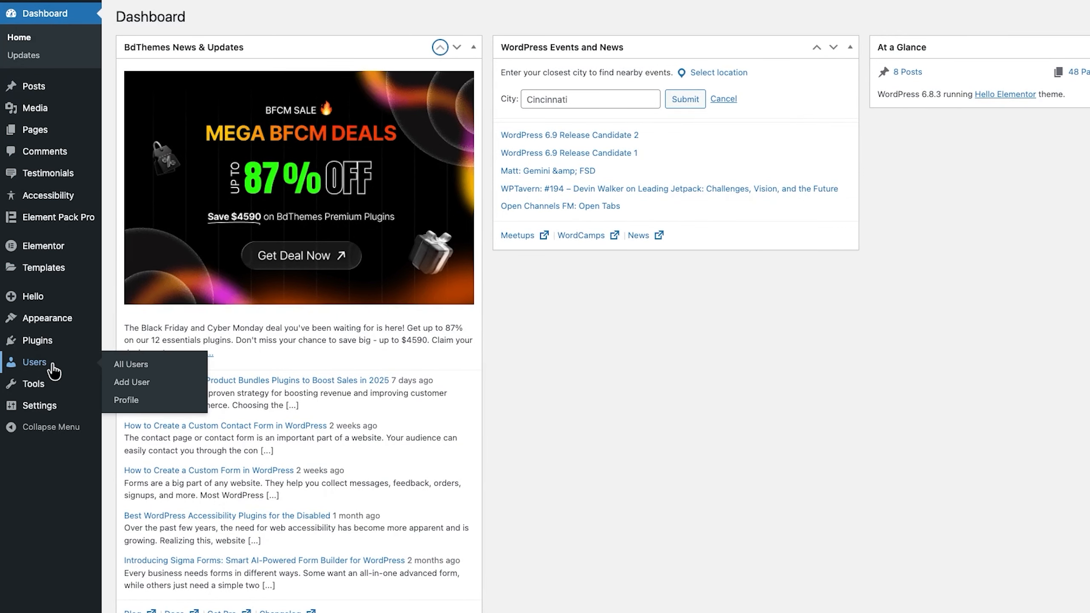
{"action": "left_click", "coordinate": [124, 369]}
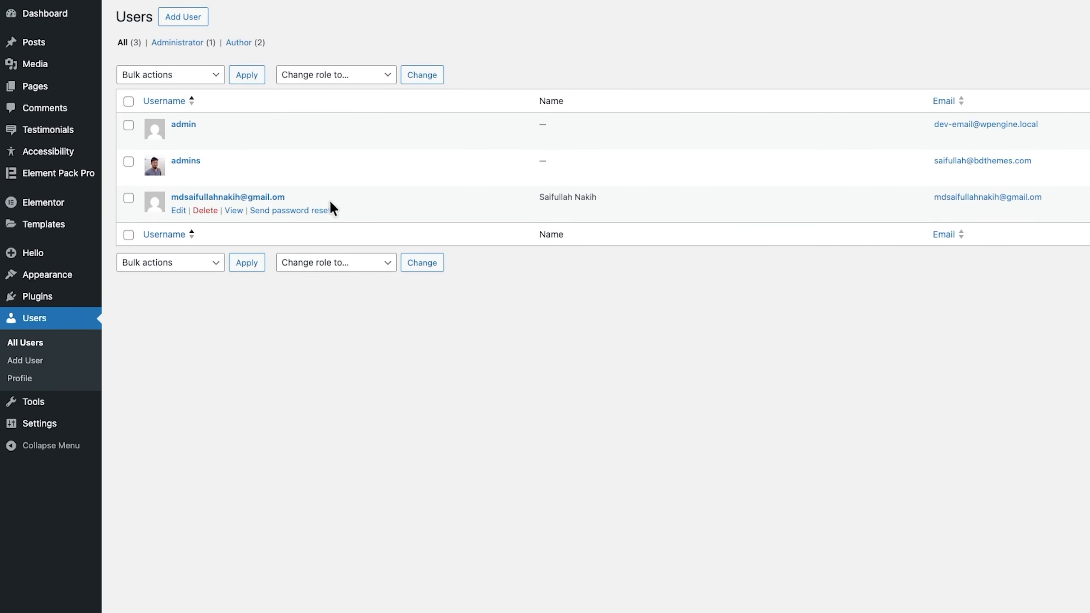
{"action": "left_click", "coordinate": [184, 17]}
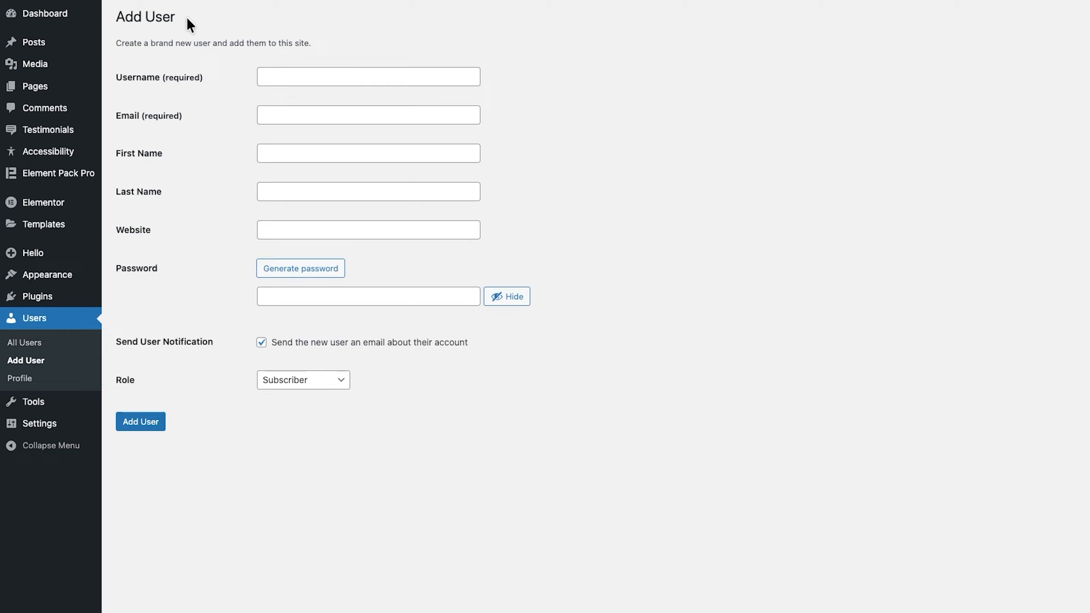
{"action": "left_click", "coordinate": [296, 79]}
{"action": "type", "text": "Sohanur"}
{"action": "left_click", "coordinate": [305, 112]}
{"action": "left_click", "coordinate": [358, 137]}
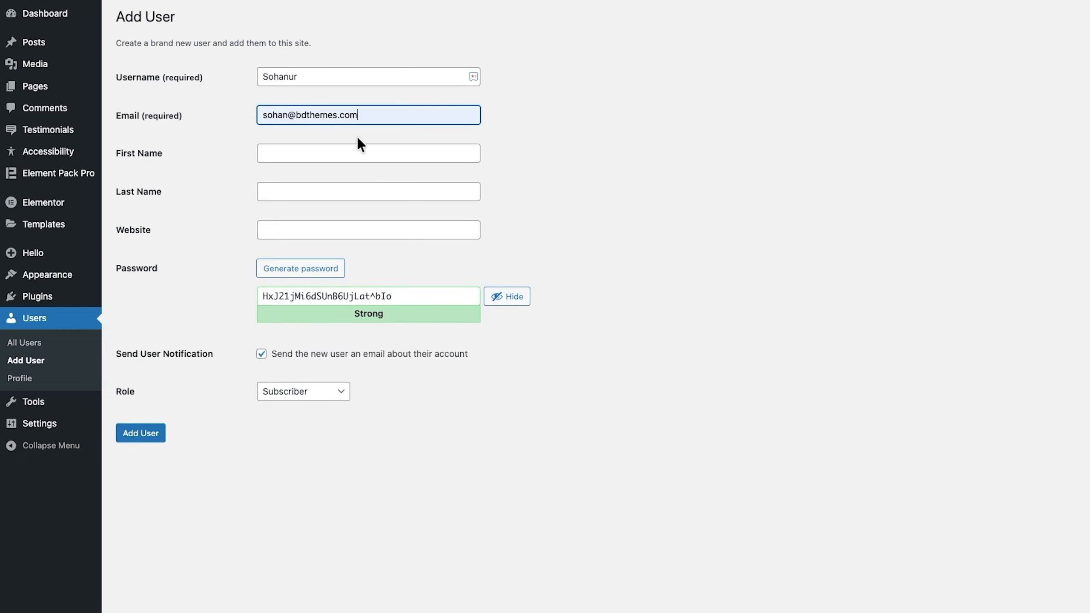
{"action": "left_click", "coordinate": [311, 150]}
{"action": "type", "text": "sohan"}
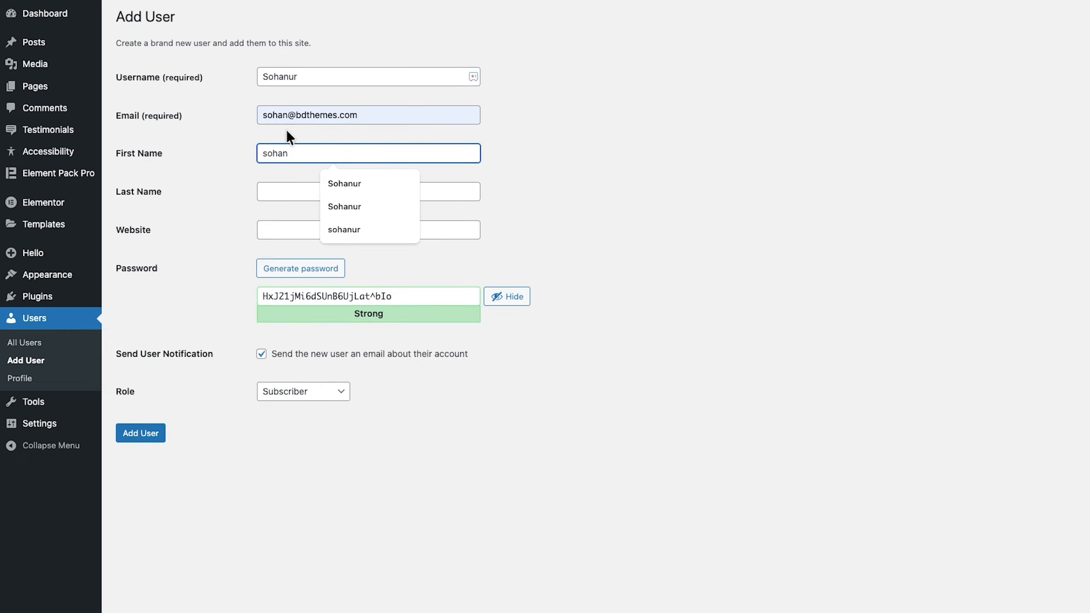
{"action": "left_click", "coordinate": [236, 185]}
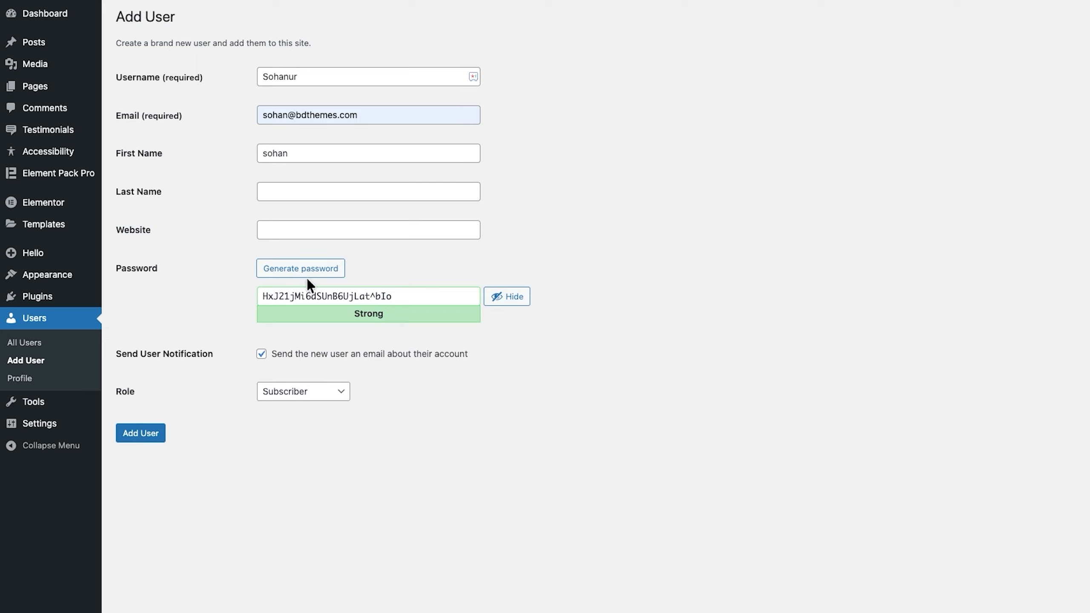
- Set a weak password, confirm it, assign the Editor role and create the user
{"action": "triple_click", "coordinate": [306, 296]}
{"action": "type", "text": "admin"}
{"action": "left_click", "coordinate": [262, 354]}
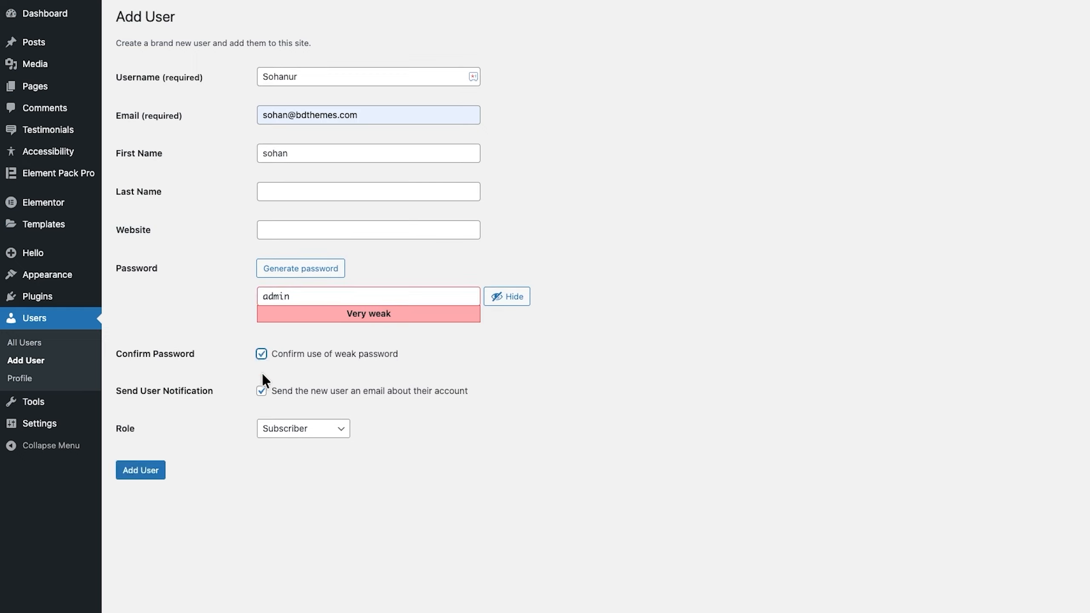
{"action": "left_click", "coordinate": [285, 429]}
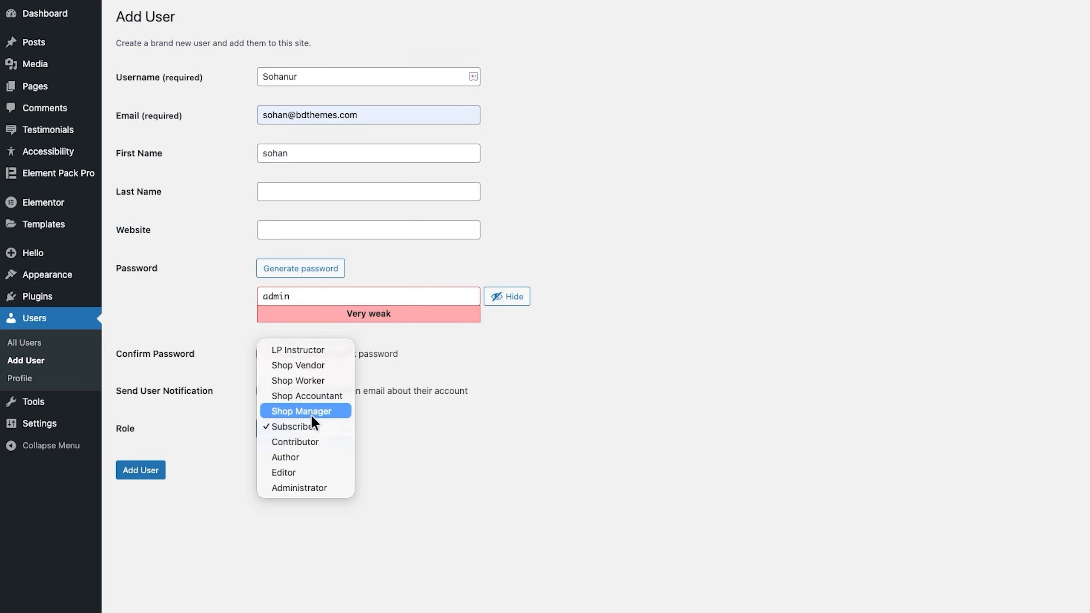
{"action": "left_click", "coordinate": [317, 472]}
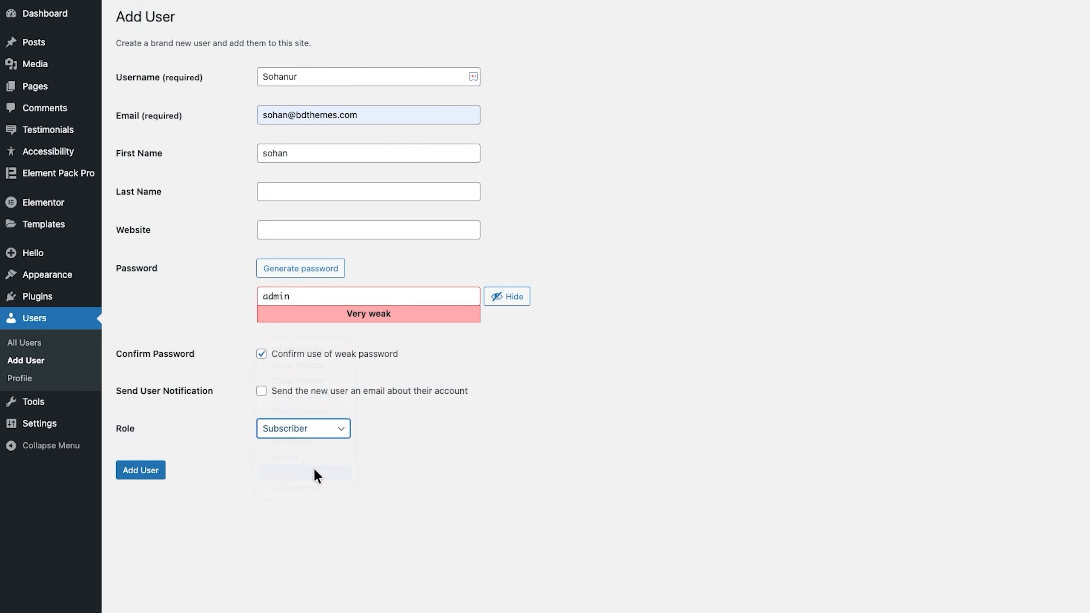
{"action": "left_click", "coordinate": [148, 470]}
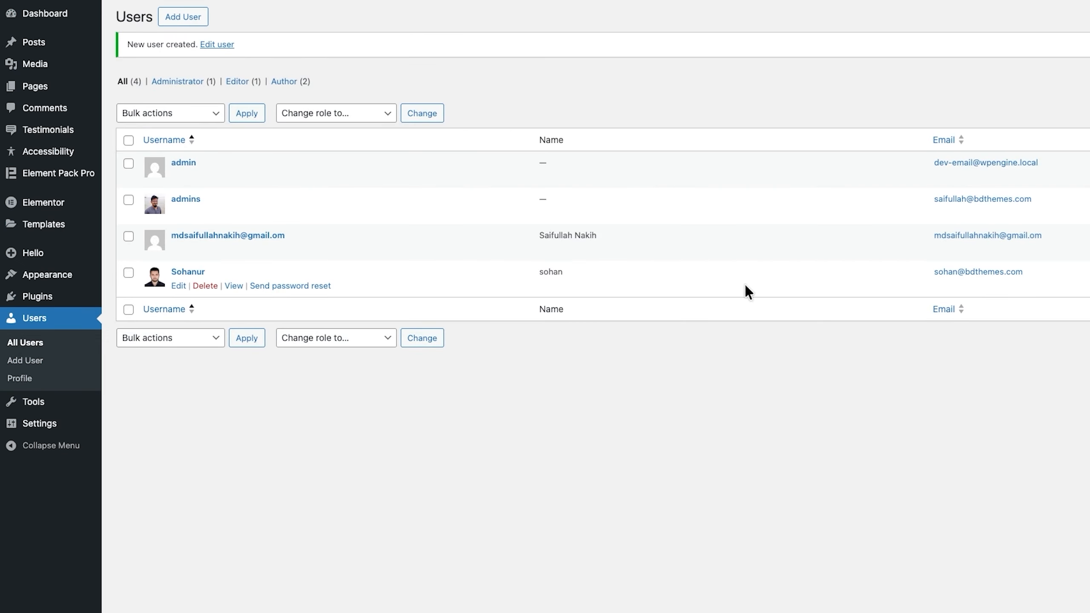
- Copy the new user's e-mail, then scroll Elementor's Elements panel down to the Element Pack Pro widgets
{"action": "left_click_drag", "start_coordinate": [932, 278], "coordinate": [1032, 275]}
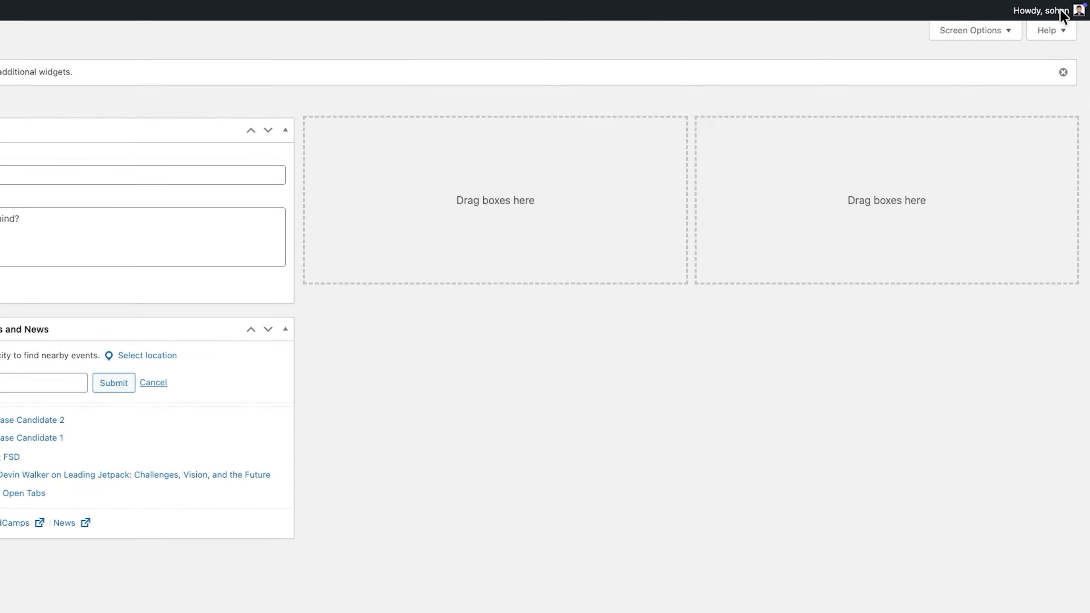
{"action": "mouse_move", "coordinate": [1075, 18]}
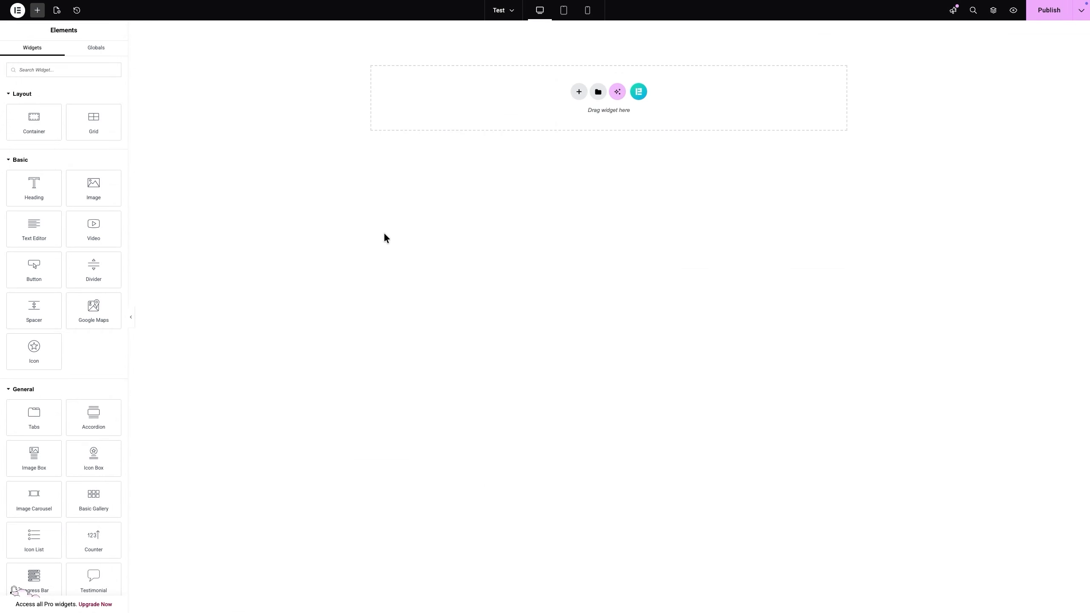
{"action": "scroll", "coordinate": [34, 316], "scroll_direction": "down", "scroll_amount": 6}
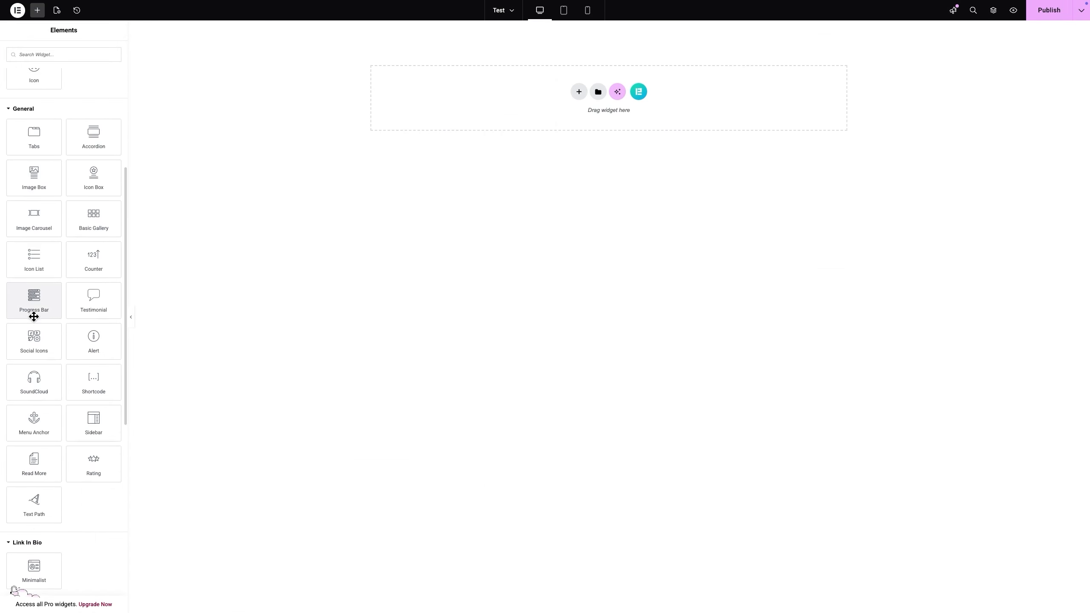
{"action": "scroll", "coordinate": [34, 316], "scroll_direction": "down", "scroll_amount": 6}
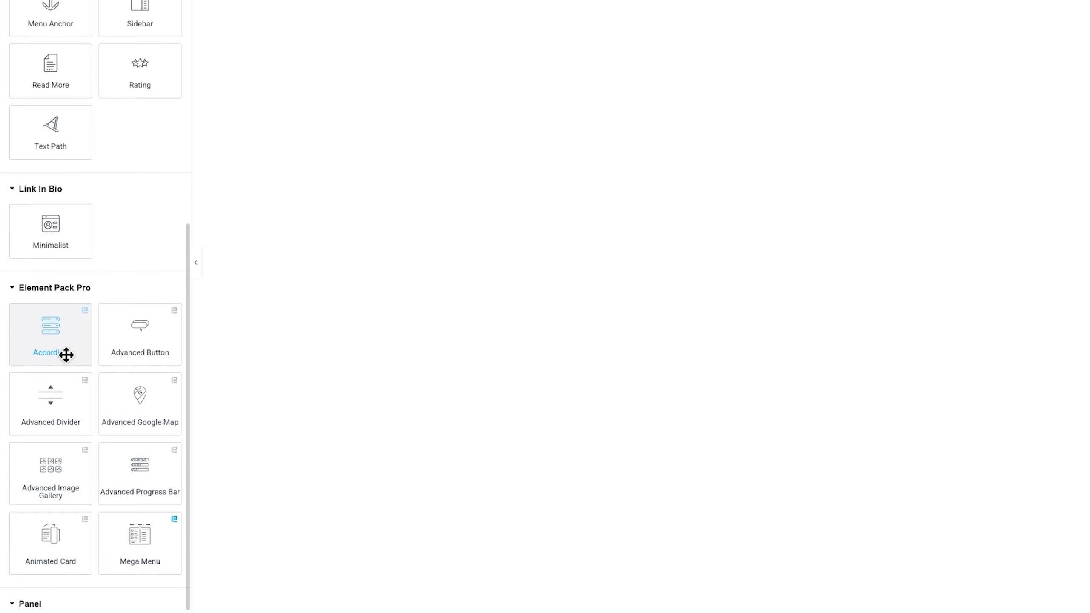
- Place an Accordion widget, set the container's Use Confetti Effects to Yes, and publish
{"action": "left_click_drag", "start_coordinate": [65, 355], "coordinate": [803, 153]}
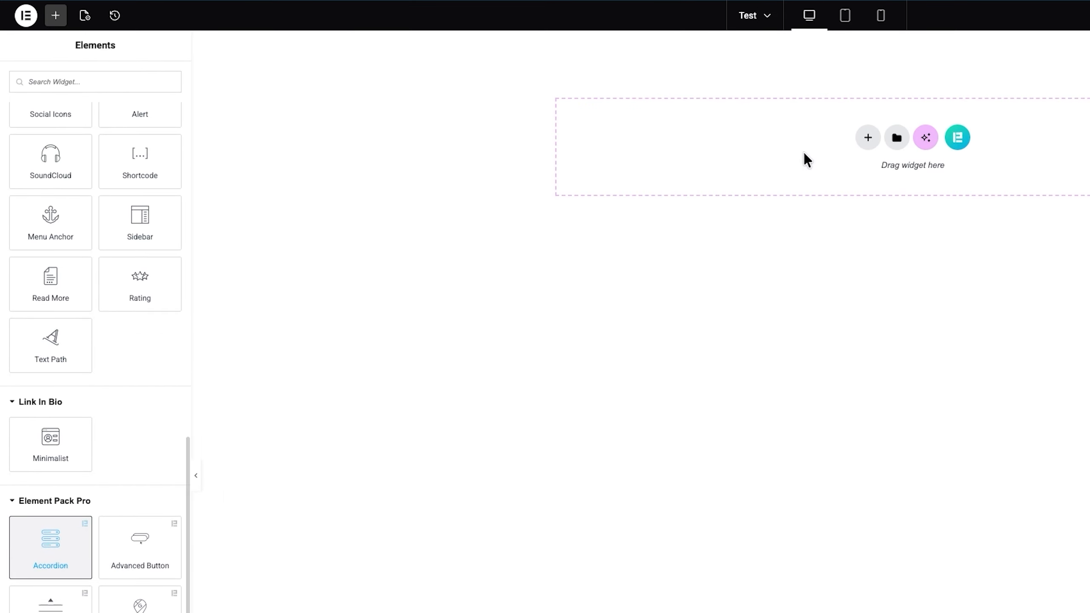
{"action": "left_click", "coordinate": [910, 41]}
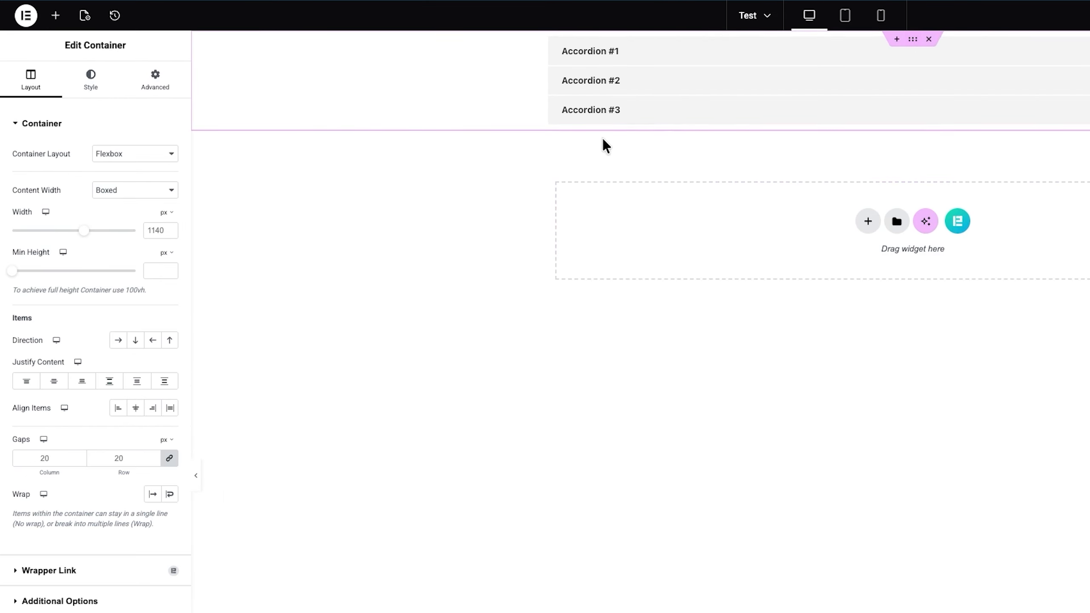
{"action": "left_click", "coordinate": [104, 96]}
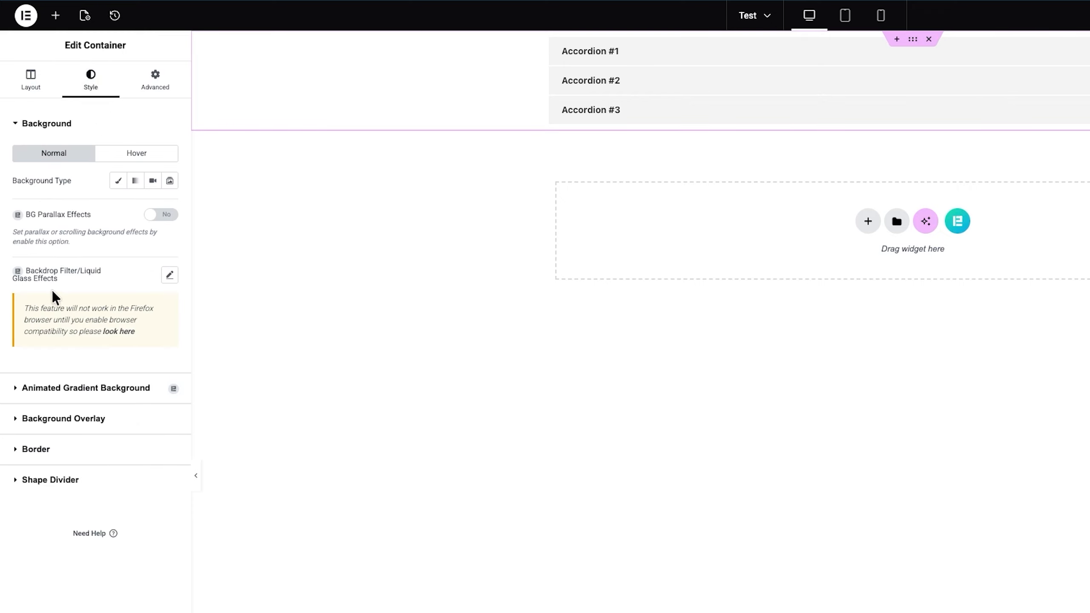
{"action": "left_click", "coordinate": [155, 94]}
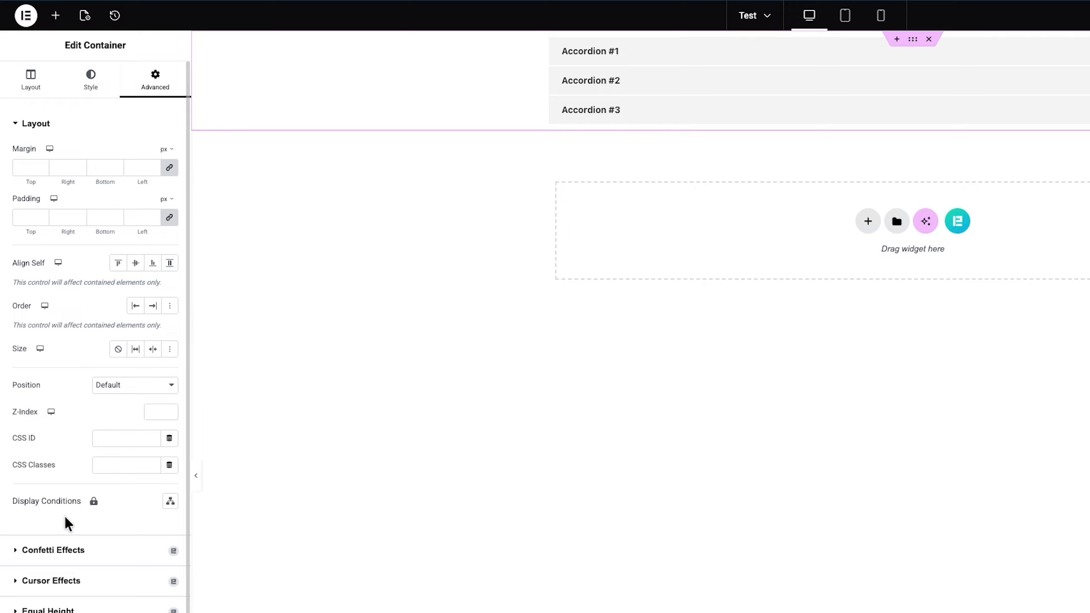
{"action": "left_click", "coordinate": [46, 553]}
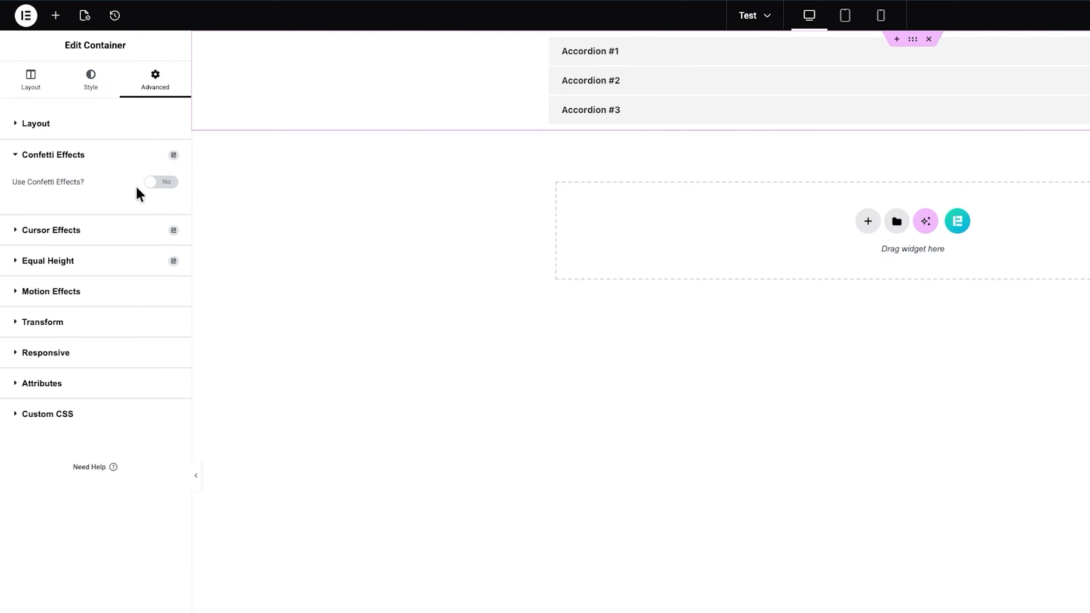
{"action": "left_click", "coordinate": [162, 183]}
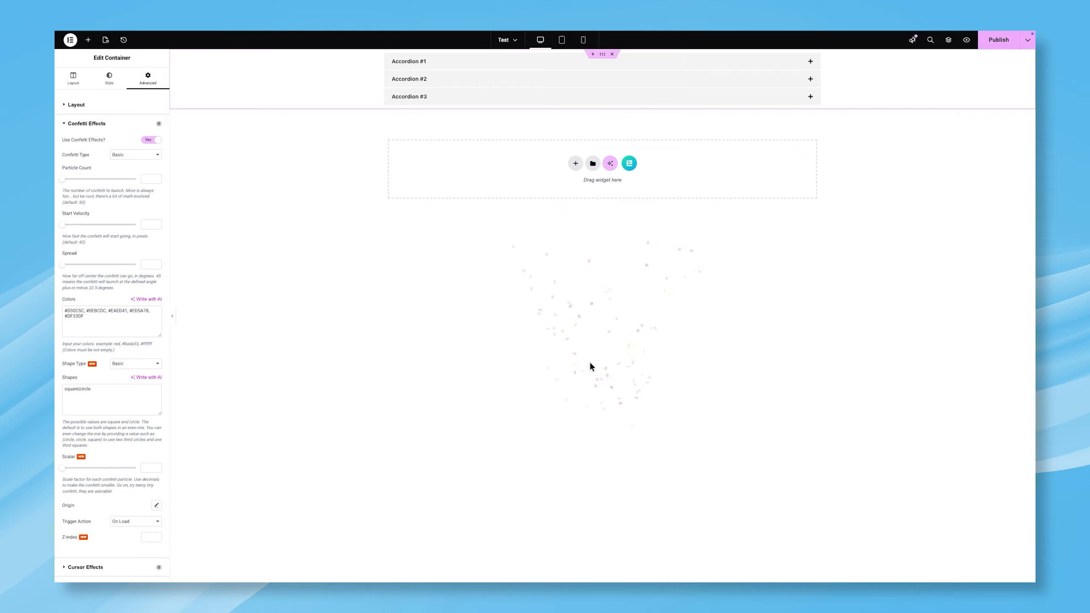
{"action": "left_click", "coordinate": [990, 48]}
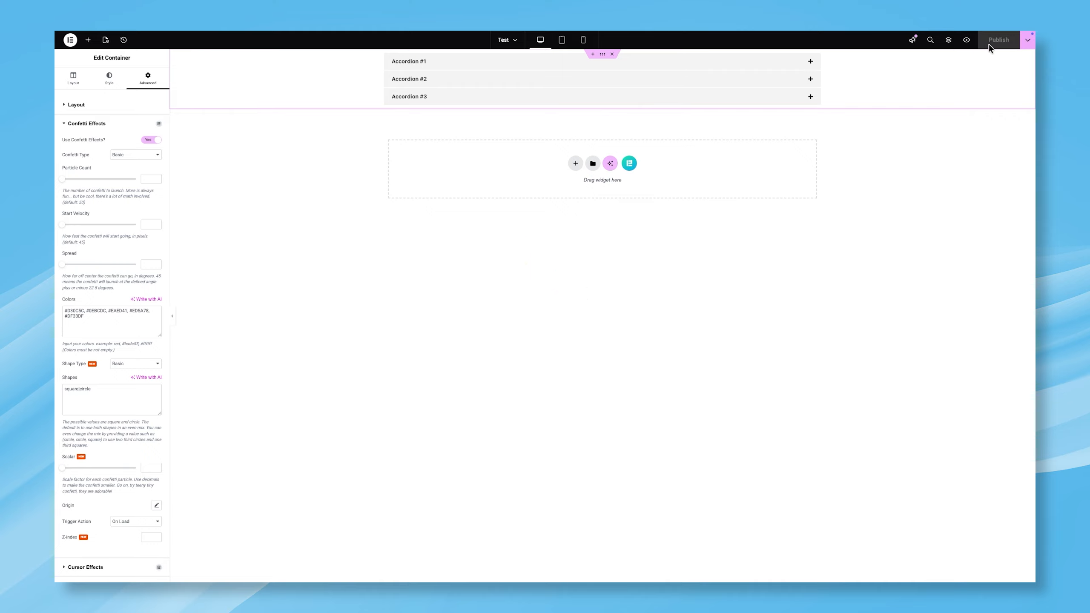